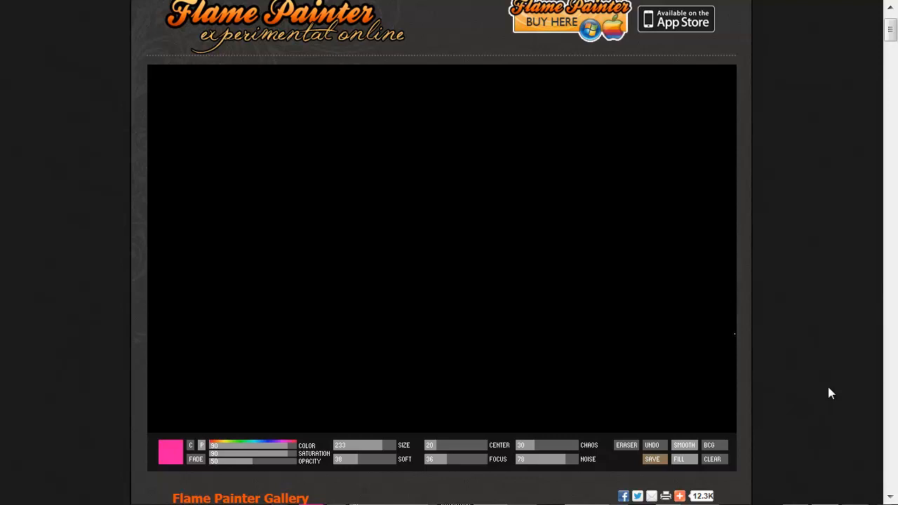
mouse_move(631, 344)
left_mouse_down()
mouse_move(540, 301)
mouse_move(339, 322)
mouse_move(335, 302)
mouse_move(253, 356)
left_mouse_up()
mouse_move(377, 373)
left_mouse_down()
mouse_move(485, 386)
mouse_move(274, 401)
mouse_move(386, 393)
mouse_move(502, 404)
mouse_move(641, 347)
mouse_move(667, 192)
mouse_move(645, 71)
left_mouse_up()
mouse_move(520, 85)
left_mouse_down()
mouse_move(360, 88)
mouse_move(442, 103)
mouse_move(445, 167)
mouse_move(407, 200)
mouse_move(574, 191)
mouse_move(349, 204)
mouse_move(462, 178)
mouse_move(497, 291)
mouse_move(400, 259)
mouse_move(334, 281)
mouse_move(288, 322)
mouse_move(268, 421)
mouse_move(247, 381)
mouse_move(158, 374)
mouse_move(209, 194)
mouse_move(304, 327)
mouse_move(536, 164)
mouse_move(578, 243)
mouse_move(387, 279)
mouse_move(385, 329)
left_mouse_up()
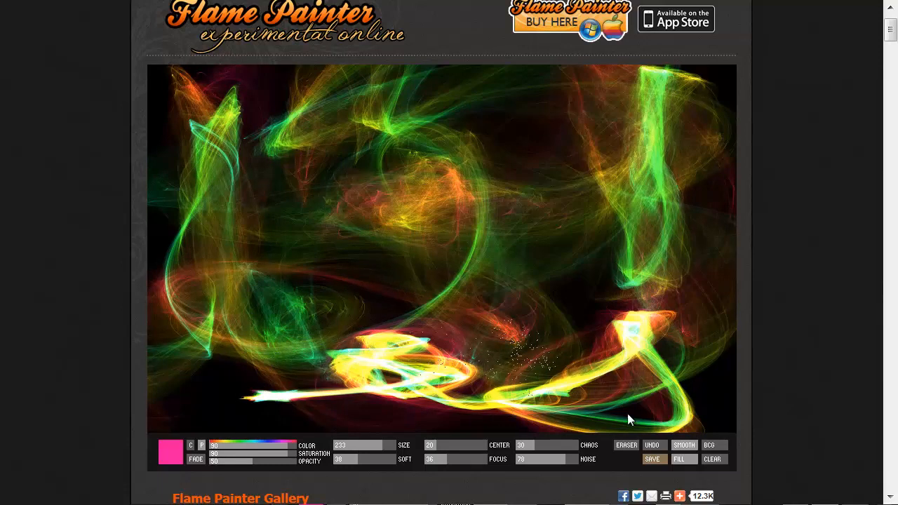
left_click(712, 459)
left_click_drag(597, 386, 500, 233)
left_click(442, 239)
left_click(437, 335)
mouse_move(439, 332)
left_mouse_down()
mouse_move(426, 317)
mouse_move(444, 326)
left_mouse_up()
left_click_drag(610, 262, 616, 336)
mouse_move(521, 394)
left_mouse_down()
mouse_move(652, 354)
mouse_move(676, 312)
mouse_move(677, 286)
mouse_move(655, 174)
mouse_move(576, 122)
mouse_move(411, 104)
mouse_move(252, 145)
mouse_move(218, 302)
mouse_move(299, 323)
mouse_move(265, 274)
mouse_move(263, 363)
mouse_move(332, 320)
mouse_move(245, 387)
mouse_move(393, 368)
mouse_move(426, 398)
mouse_move(554, 333)
mouse_move(658, 400)
mouse_move(689, 378)
mouse_move(648, 136)
mouse_move(637, 158)
mouse_move(515, 128)
mouse_move(483, 93)
mouse_move(277, 105)
mouse_move(207, 121)
left_mouse_up()
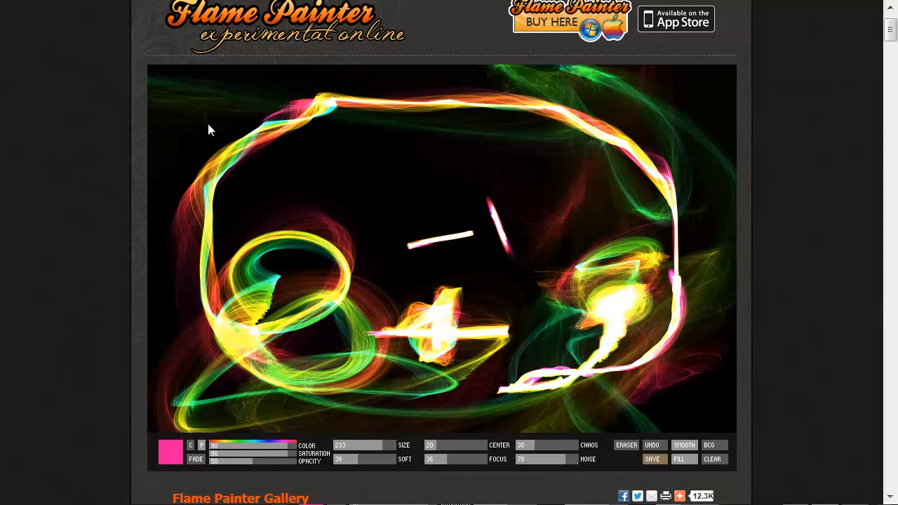
left_click(716, 458)
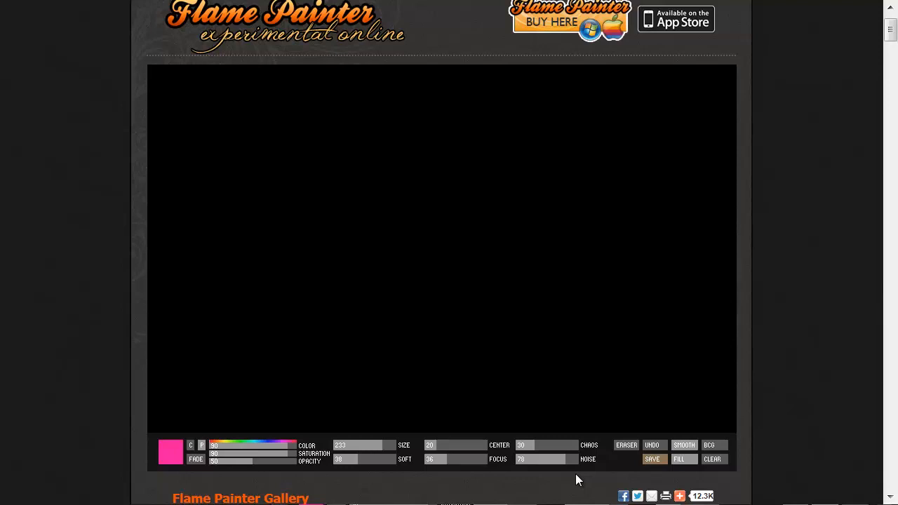
mouse_move(560, 426)
left_mouse_down()
mouse_move(472, 332)
mouse_move(470, 306)
left_mouse_up()
mouse_move(472, 296)
left_mouse_down()
mouse_move(537, 401)
mouse_move(664, 417)
left_mouse_up()
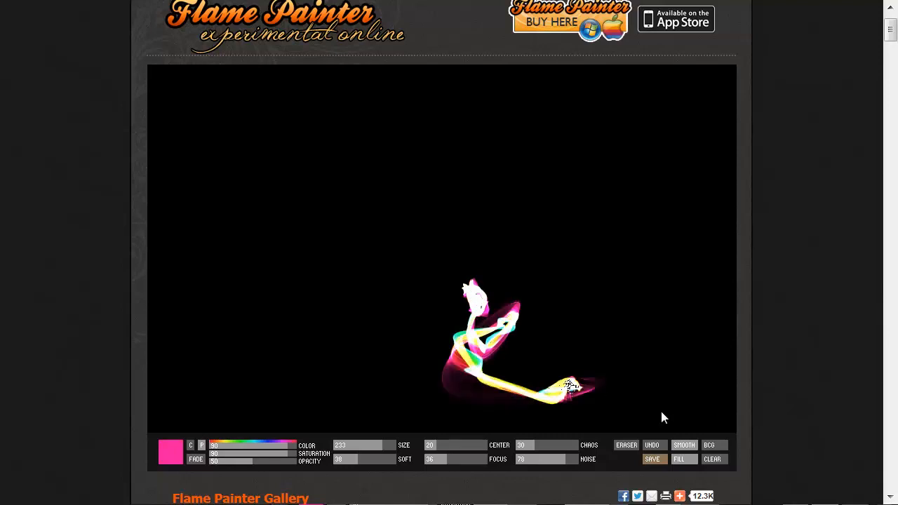
left_click(714, 460)
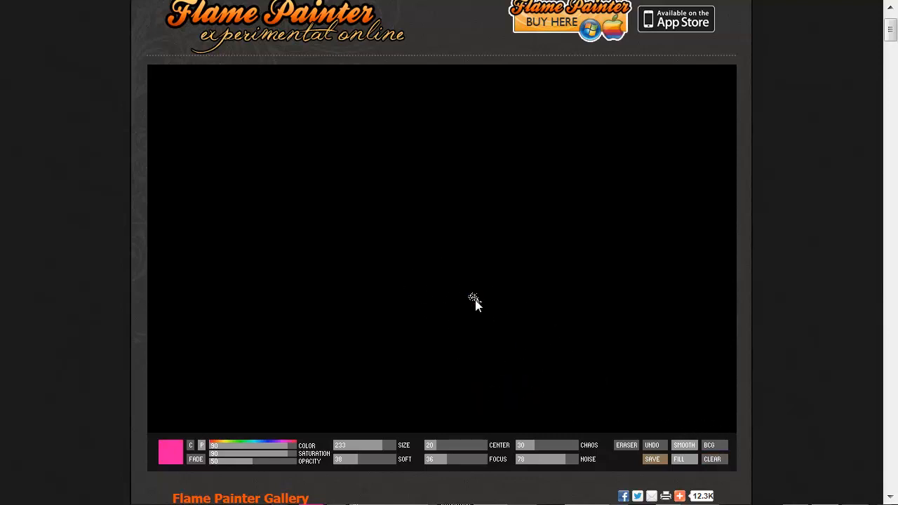
Paint a flame frame around the canvas edges with a small loop near the lower middle, and save and copy the picture.
left_click_drag(475, 300, 477, 298)
mouse_move(480, 341)
left_mouse_down()
mouse_move(517, 334)
mouse_move(623, 384)
mouse_move(633, 139)
mouse_move(669, 353)
mouse_move(272, 373)
mouse_move(447, 402)
mouse_move(246, 163)
mouse_move(200, 289)
mouse_move(186, 80)
mouse_move(507, 93)
mouse_move(676, 141)
mouse_move(575, 83)
mouse_move(261, 204)
mouse_move(240, 298)
mouse_move(279, 331)
mouse_move(335, 283)
mouse_move(280, 266)
left_mouse_up()
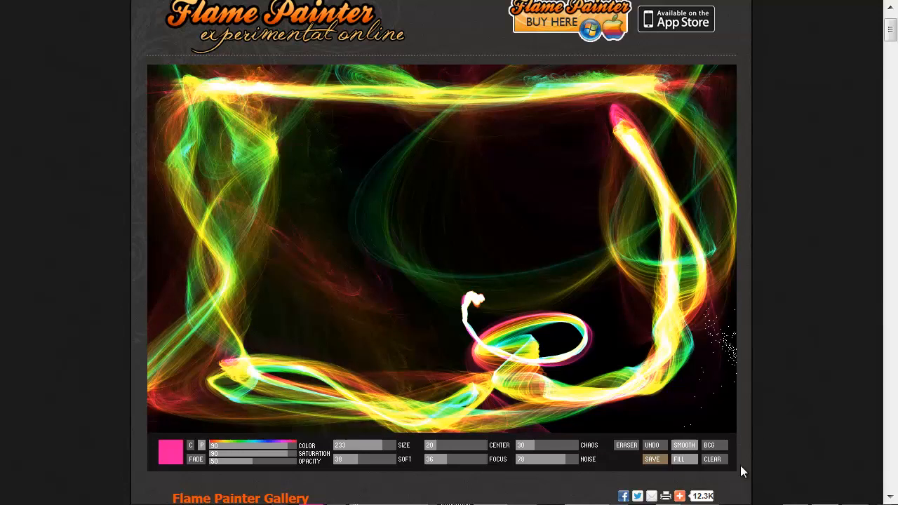
left_click(651, 460)
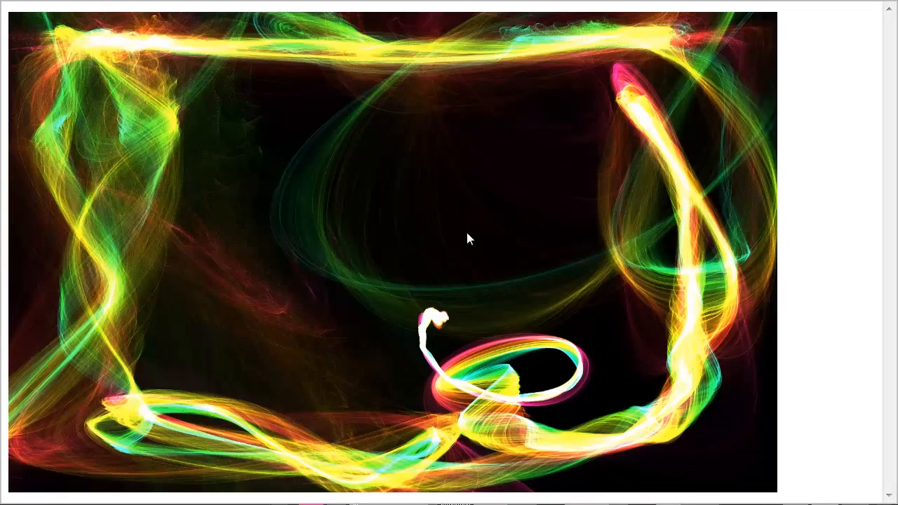
right_click(447, 237)
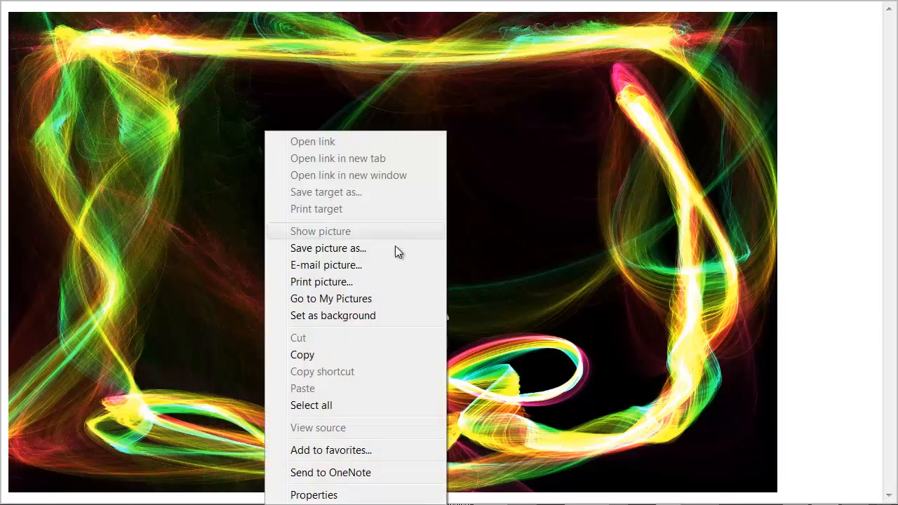
left_click(343, 354)
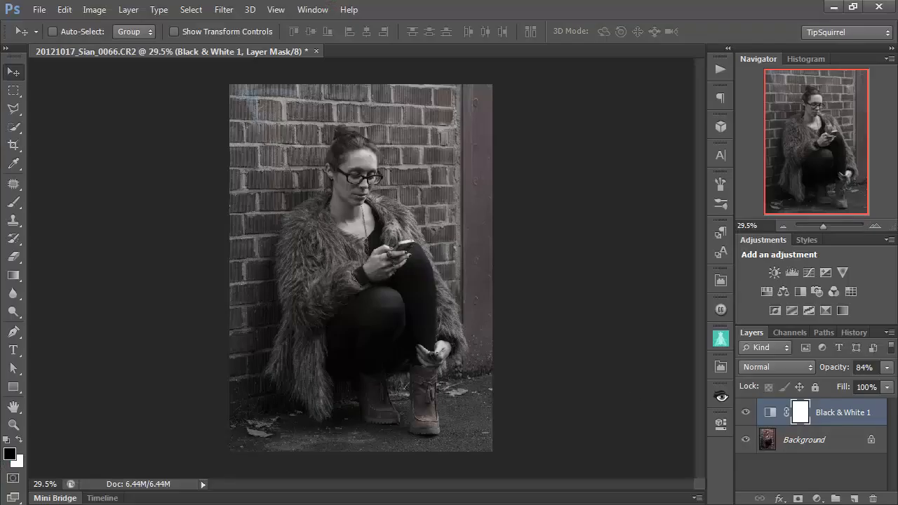
Switch to the Photoshop portrait and paste the flame picture onto a new layer above the Black & White adjustment.
left_click(854, 499)
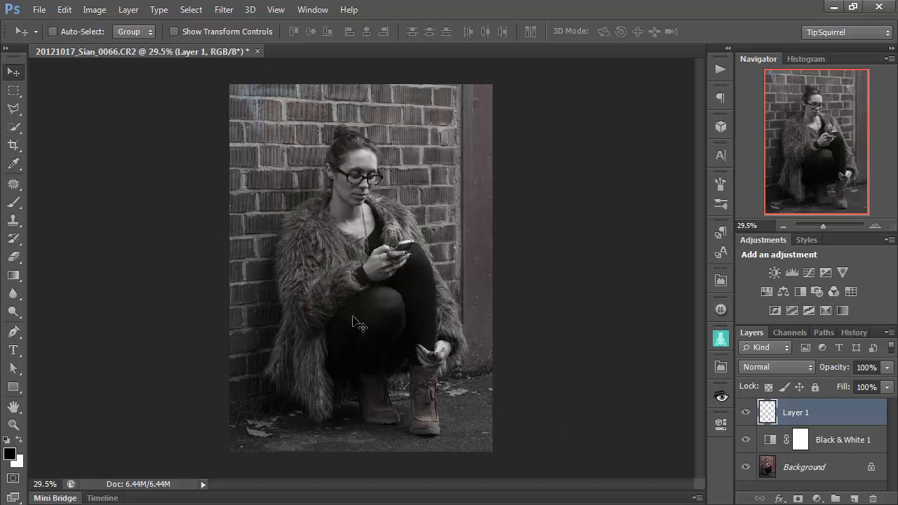
key("ctrl+v")
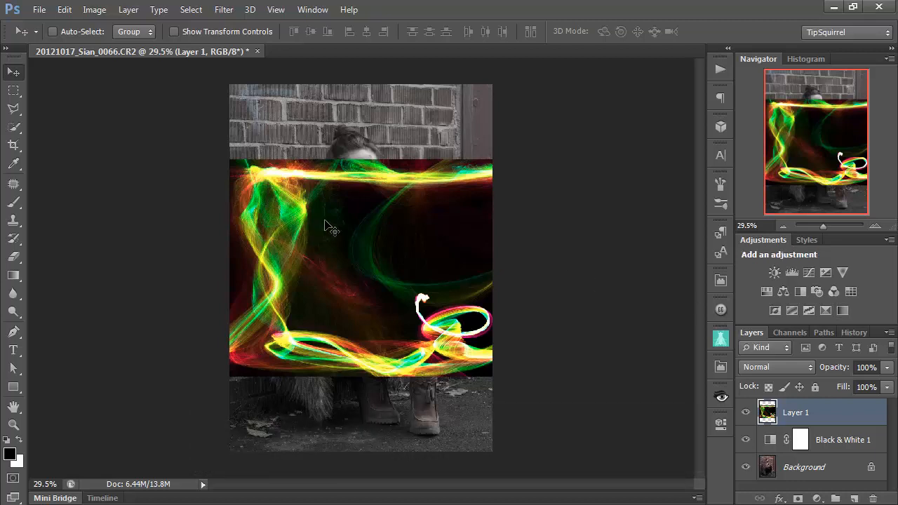
Rotate the flame layer 90° counter-clockwise with Free Transform and move it to the photo's upper-left corner.
key("ctrl+t")
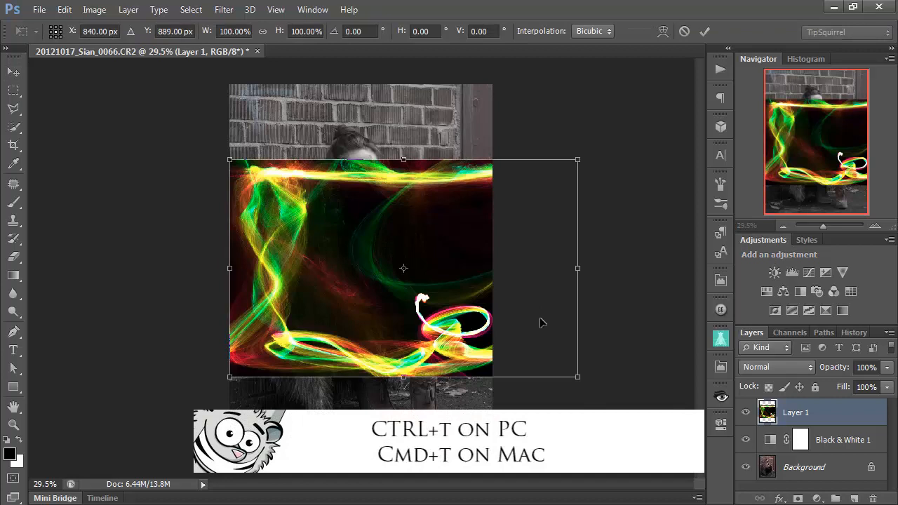
right_click(421, 283)
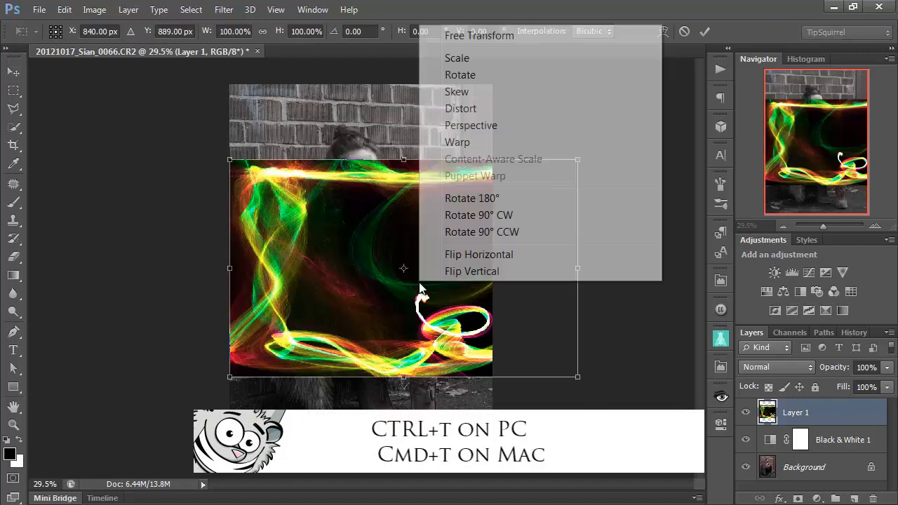
left_click(514, 239)
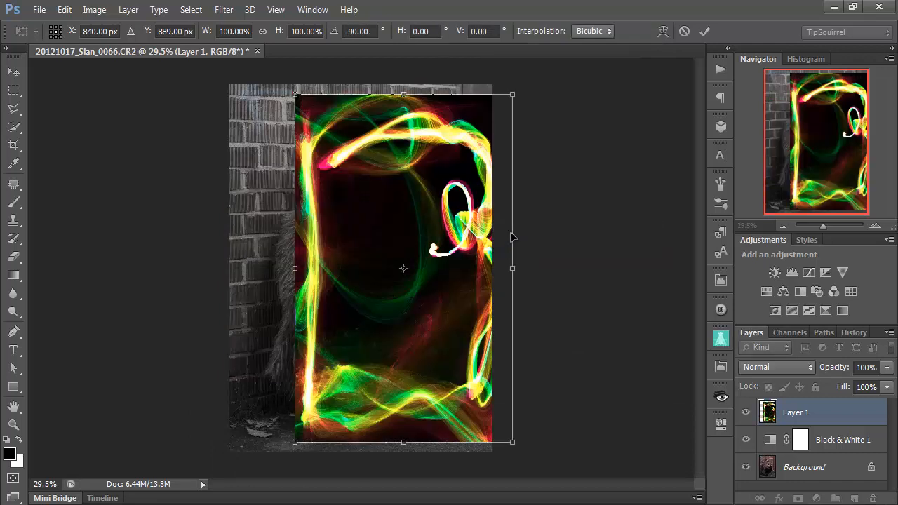
left_click_drag(386, 254, 325, 243)
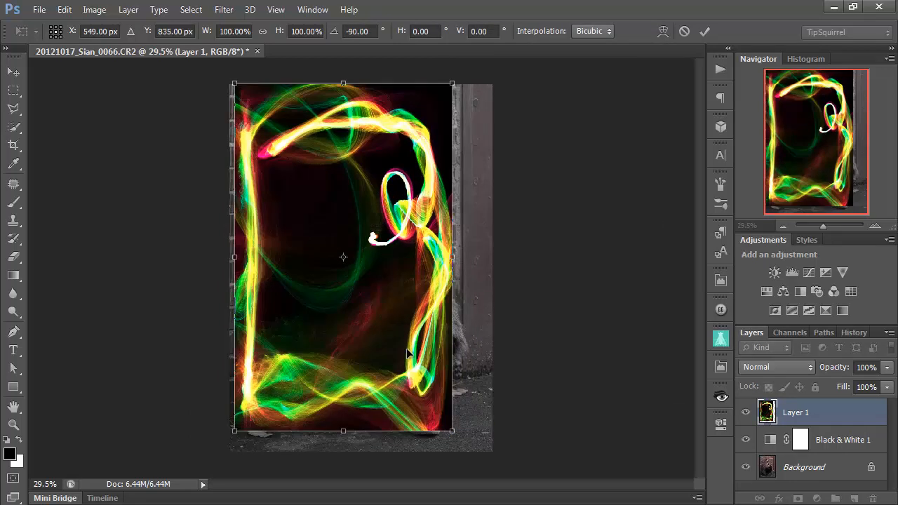
Set the flame layer's blend mode to Screen and stretch it to about 106% width and 122% height, covering the whole photo.
left_click(762, 362)
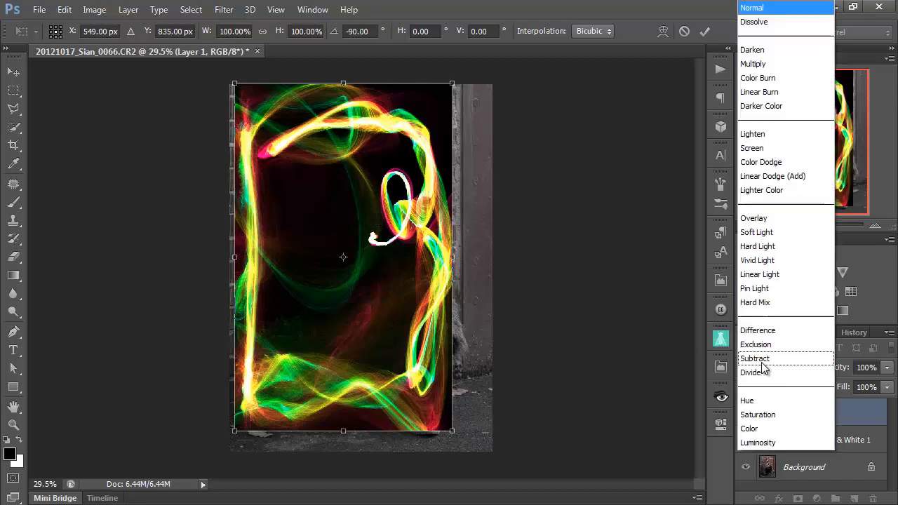
left_click(765, 148)
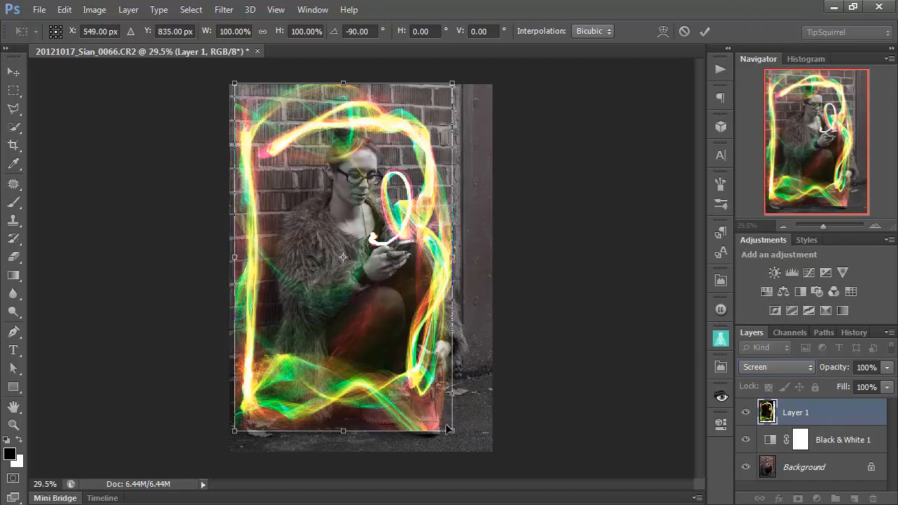
left_click_drag(452, 431, 495, 451)
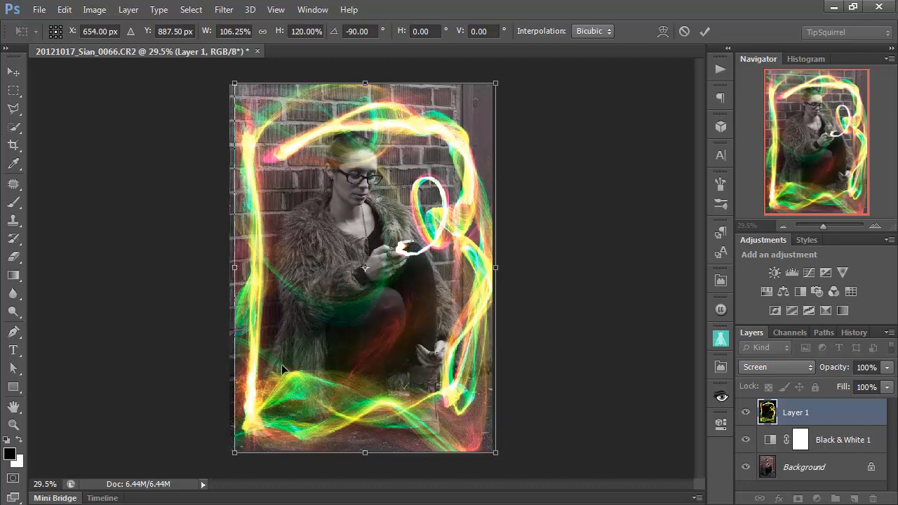
left_click_drag(234, 452, 227, 457)
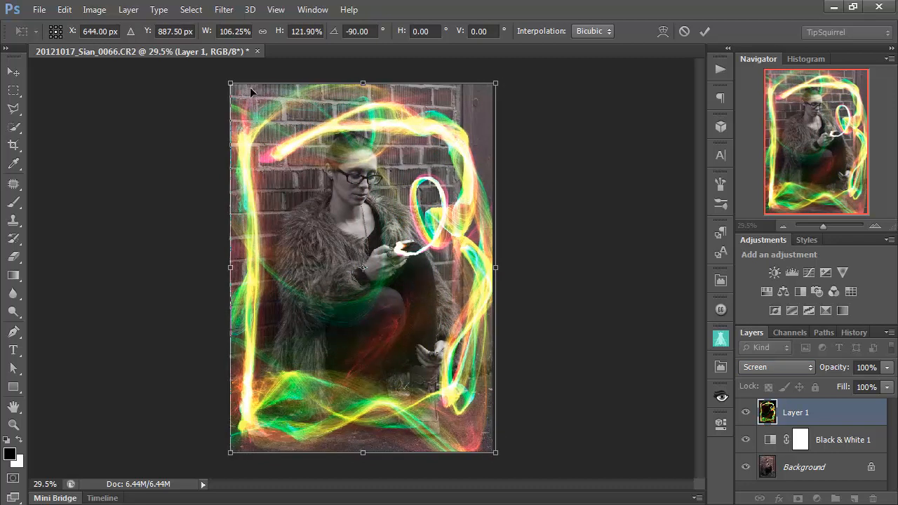
left_click_drag(366, 82, 367, 83)
key("Return")
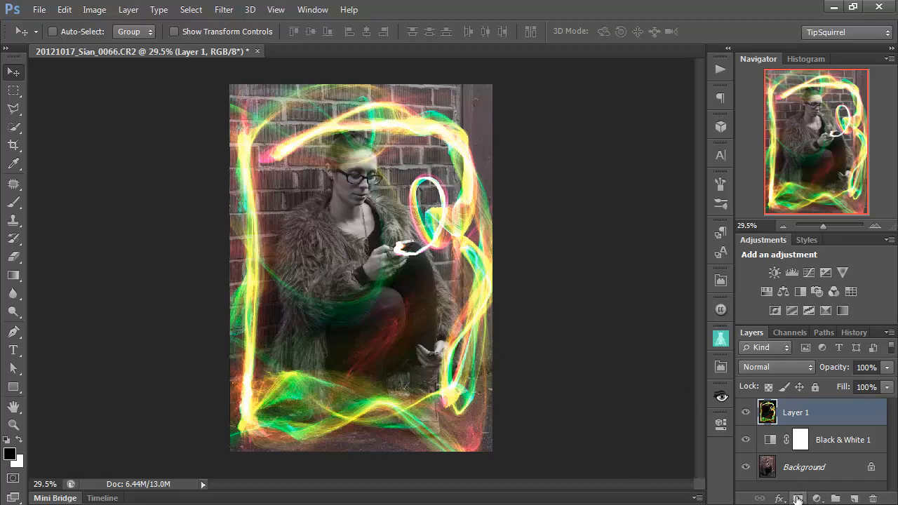
Add a layer mask to the flame layer and paint black with a size 200 brush over the woman's face, neck and legs.
left_click(798, 499)
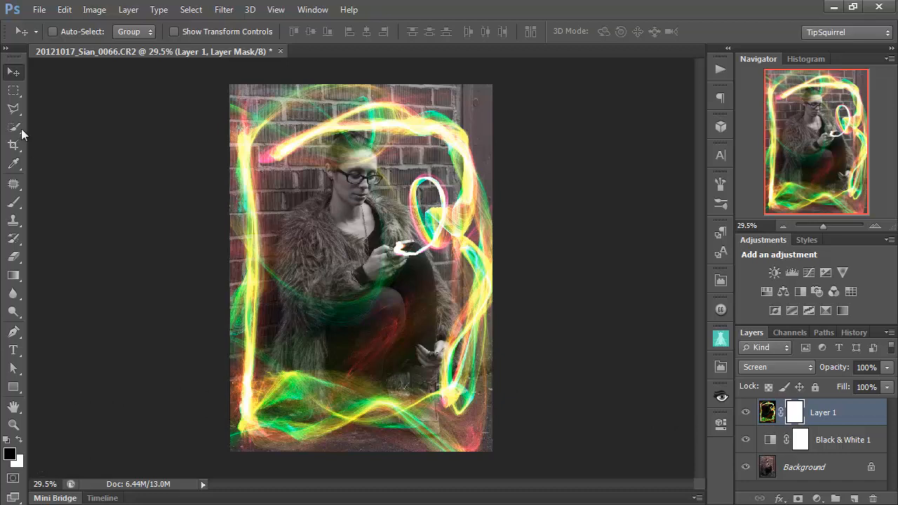
left_click(15, 202)
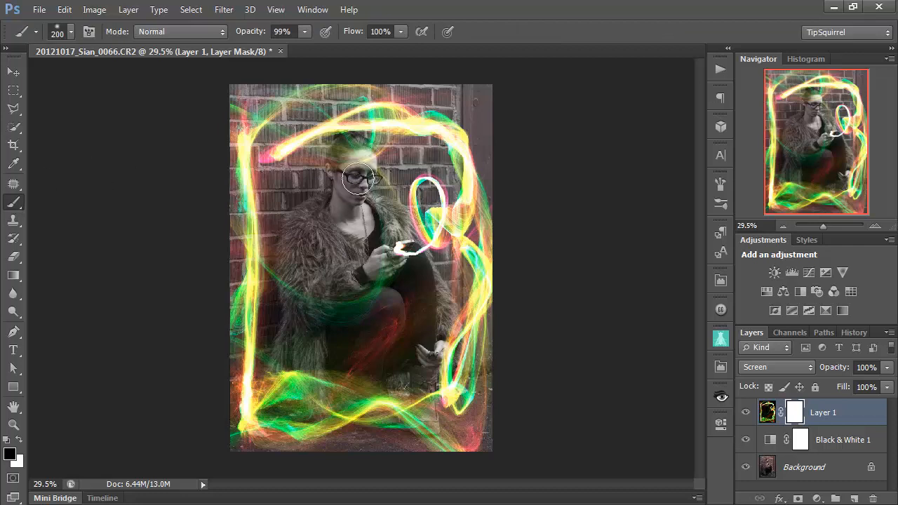
mouse_move(349, 181)
left_mouse_down()
mouse_move(359, 167)
mouse_move(344, 160)
mouse_move(383, 165)
mouse_move(327, 162)
mouse_move(337, 224)
mouse_move(350, 226)
left_mouse_up()
mouse_move(417, 328)
left_mouse_down()
mouse_move(325, 336)
mouse_move(390, 291)
mouse_move(352, 336)
mouse_move(429, 281)
mouse_move(359, 351)
mouse_move(329, 341)
mouse_move(401, 378)
mouse_move(357, 355)
mouse_move(297, 345)
mouse_move(274, 319)
mouse_move(323, 355)
mouse_move(263, 327)
mouse_move(361, 358)
left_mouse_up()
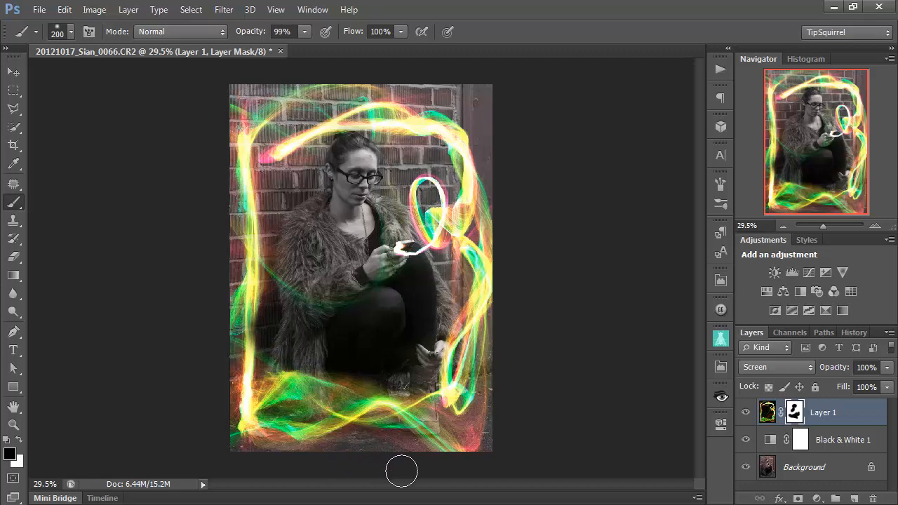